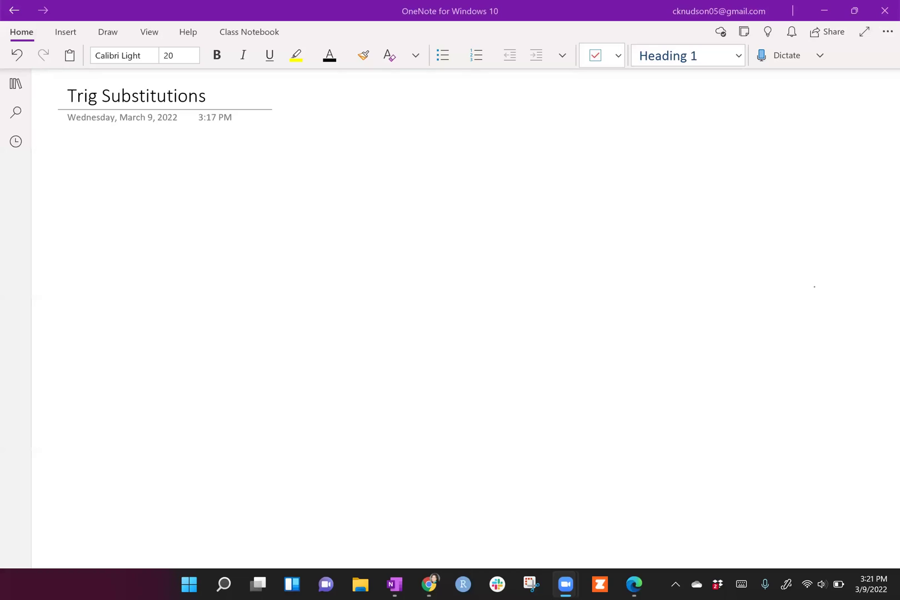
# Switch on the Draw pen tools for the blank Trig Substitutions page.
pyautogui.click(107, 32)
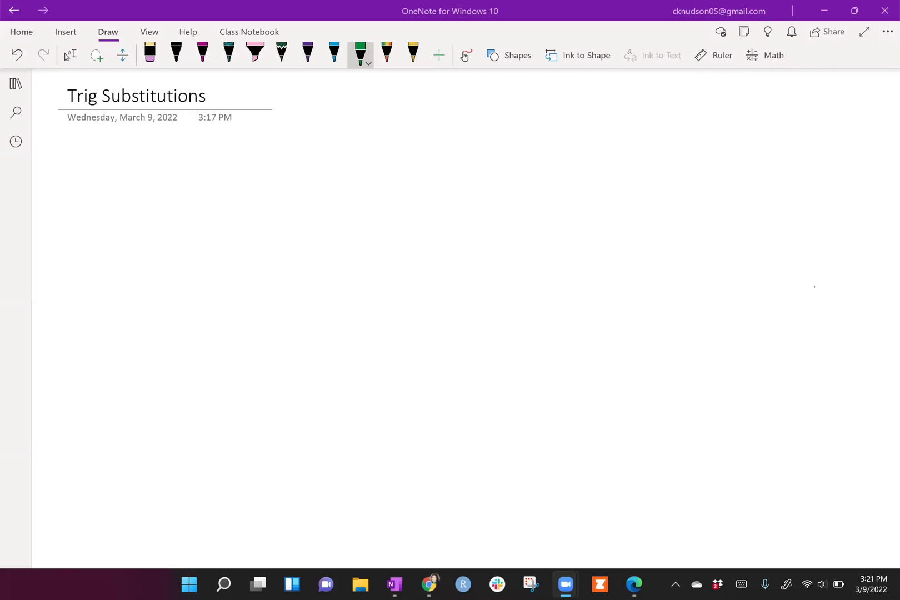
# Handwrite the first rule: a²+x², try x = a tanθ.
pyautogui.moveTo(98, 161); pyautogui.dragTo(156, 170)
pyautogui.moveTo(156, 148); pyautogui.dragTo(168, 156)
pyautogui.moveTo(238, 160); pyautogui.dragTo(246, 160)
pyautogui.moveTo(242, 151)
pyautogui.mouseDown()
pyautogui.moveTo(243, 166)
pyautogui.moveTo(256, 164)
pyautogui.mouseUp()
pyautogui.moveTo(256, 156); pyautogui.dragTo(257, 180)
pyautogui.moveTo(297, 152); pyautogui.dragTo(308, 162)
pyautogui.moveTo(308, 152)
pyautogui.mouseDown()
pyautogui.moveTo(299, 165)
pyautogui.moveTo(325, 153)
pyautogui.mouseUp()
pyautogui.moveTo(313, 160); pyautogui.dragTo(378, 156)
pyautogui.moveTo(372, 150); pyautogui.dragTo(397, 156)
pyautogui.moveTo(408, 138)
pyautogui.mouseDown()
pyautogui.moveTo(410, 158)
pyautogui.moveTo(414, 148)
pyautogui.mouseUp()
# Handwrite the second rule below it: √(a²−x²), try x = a sinθ.
pyautogui.moveTo(78, 232)
pyautogui.mouseDown()
pyautogui.moveTo(90, 244)
pyautogui.moveTo(165, 205)
pyautogui.mouseUp()
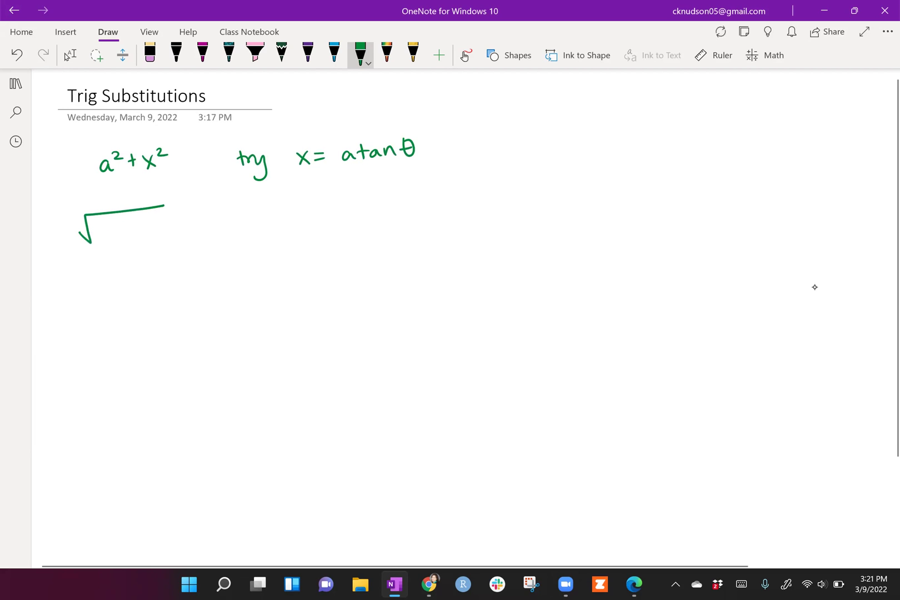
pyautogui.moveTo(110, 229)
pyautogui.mouseDown()
pyautogui.moveTo(111, 239)
pyautogui.moveTo(134, 226)
pyautogui.mouseUp()
pyautogui.moveTo(140, 223); pyautogui.dragTo(161, 226)
pyautogui.moveTo(259, 205); pyautogui.dragTo(262, 222)
pyautogui.moveTo(251, 215); pyautogui.dragTo(279, 222)
pyautogui.moveTo(280, 211)
pyautogui.mouseDown()
pyautogui.moveTo(285, 236)
pyautogui.moveTo(328, 222)
pyautogui.mouseUp()
pyautogui.moveTo(325, 206)
pyautogui.mouseDown()
pyautogui.moveTo(317, 223)
pyautogui.moveTo(345, 209)
pyautogui.mouseUp()
pyautogui.moveTo(333, 216); pyautogui.dragTo(419, 210)
pyautogui.moveTo(412, 204); pyautogui.dragTo(424, 203)
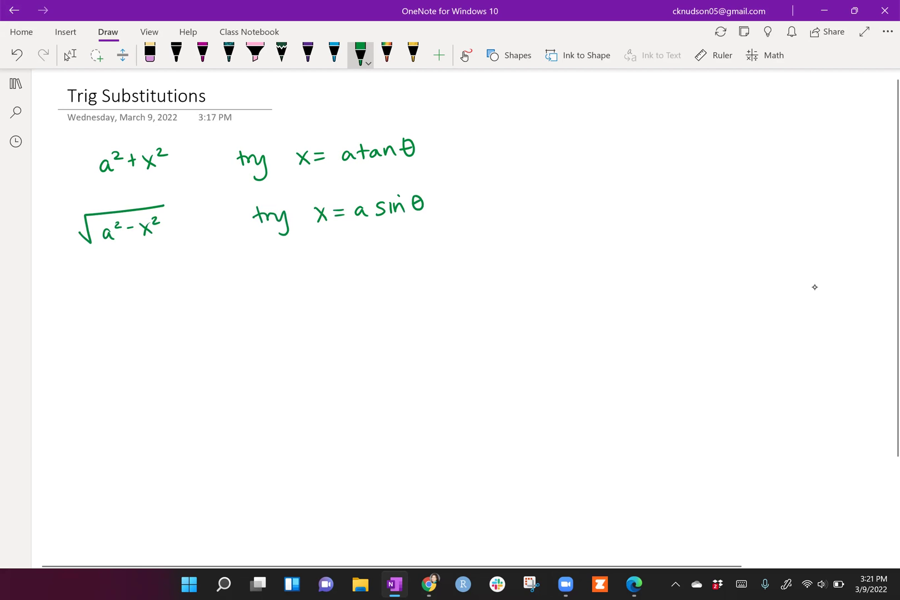
# Write the underlined 'ex' label and ∫ 1/√(49−x²) dx.
pyautogui.moveTo(96, 297); pyautogui.dragTo(85, 349)
pyautogui.moveTo(47, 284); pyautogui.dragTo(56, 293)
pyautogui.moveTo(57, 282)
pyautogui.mouseDown()
pyautogui.moveTo(71, 295)
pyautogui.moveTo(60, 299)
pyautogui.mouseUp()
pyautogui.moveTo(48, 302); pyautogui.dragTo(69, 300)
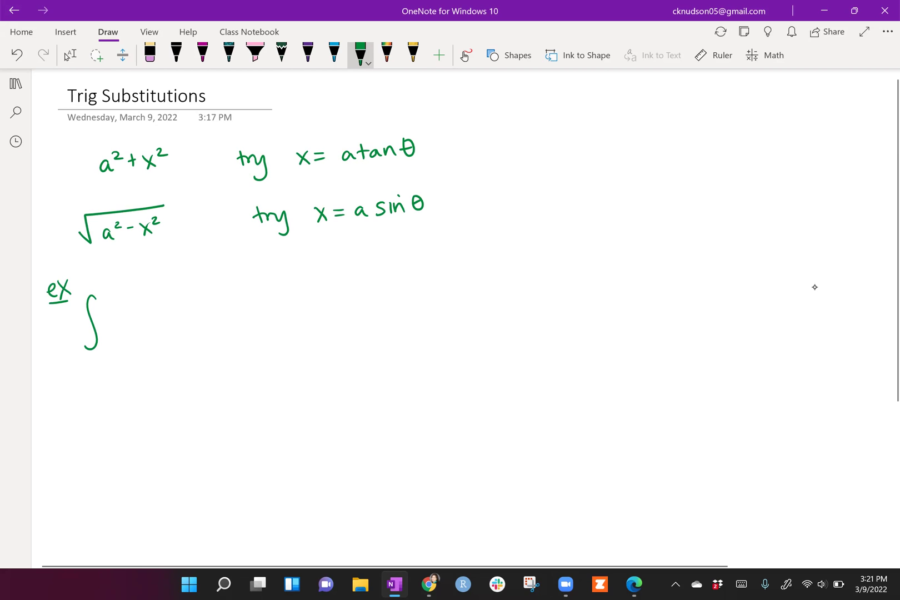
pyautogui.moveTo(151, 292)
pyautogui.mouseDown()
pyautogui.moveTo(151, 306)
pyautogui.moveTo(198, 301)
pyautogui.mouseUp()
pyautogui.moveTo(138, 329)
pyautogui.mouseDown()
pyautogui.moveTo(148, 346)
pyautogui.moveTo(160, 329)
pyautogui.moveTo(161, 344)
pyautogui.mouseUp()
pyautogui.moveTo(172, 335)
pyautogui.mouseDown()
pyautogui.moveTo(203, 343)
pyautogui.moveTo(188, 344)
pyautogui.mouseUp()
pyautogui.moveTo(201, 321); pyautogui.dragTo(212, 330)
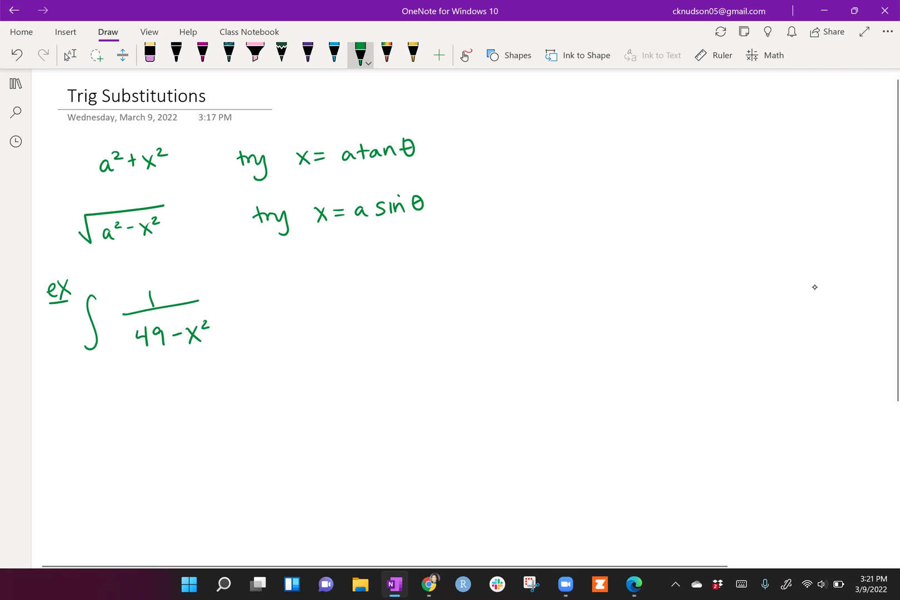
pyautogui.moveTo(124, 349)
pyautogui.mouseDown()
pyautogui.moveTo(135, 325)
pyautogui.moveTo(240, 309)
pyautogui.mouseUp()
pyautogui.moveTo(254, 298)
pyautogui.mouseDown()
pyautogui.moveTo(269, 313)
pyautogui.moveTo(257, 315)
pyautogui.mouseUp()
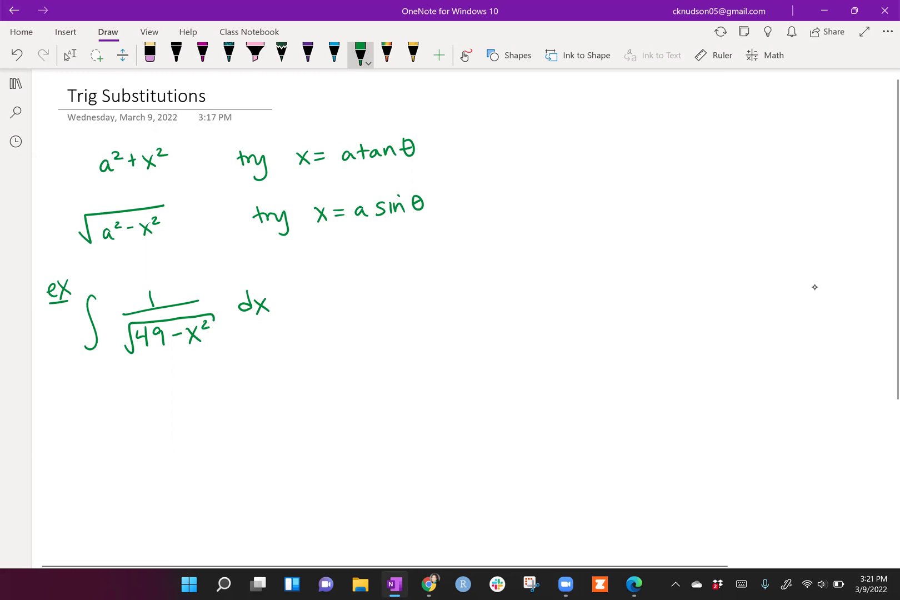
# Add a star by the sine rule and an 'a = 7' note, then undo both.
pyautogui.moveTo(54, 227); pyautogui.dragTo(70, 211)
pyautogui.hotkey('ctrl', 'z')
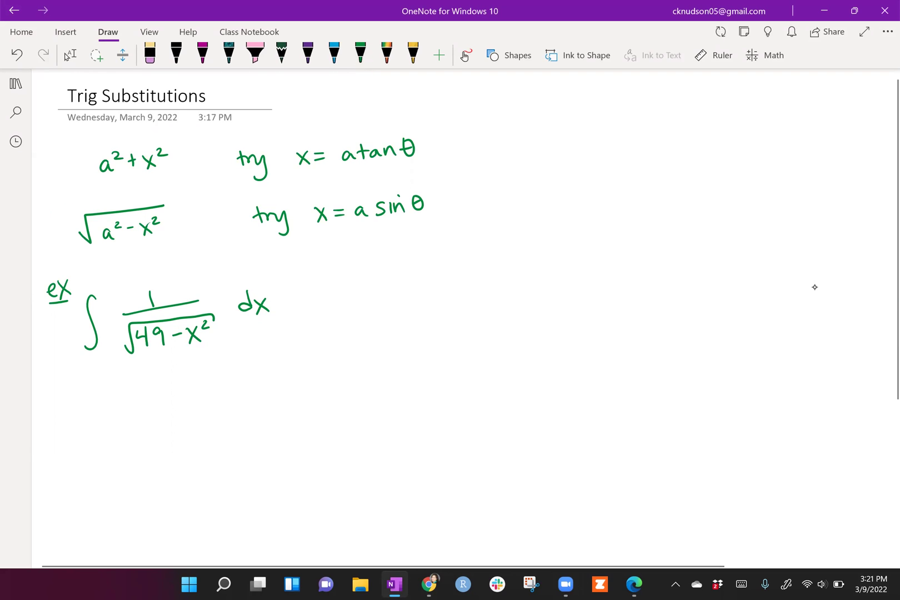
pyautogui.moveTo(403, 304)
pyautogui.mouseDown()
pyautogui.moveTo(413, 313)
pyautogui.moveTo(437, 305)
pyautogui.mouseUp()
pyautogui.moveTo(424, 311); pyautogui.dragTo(455, 313)
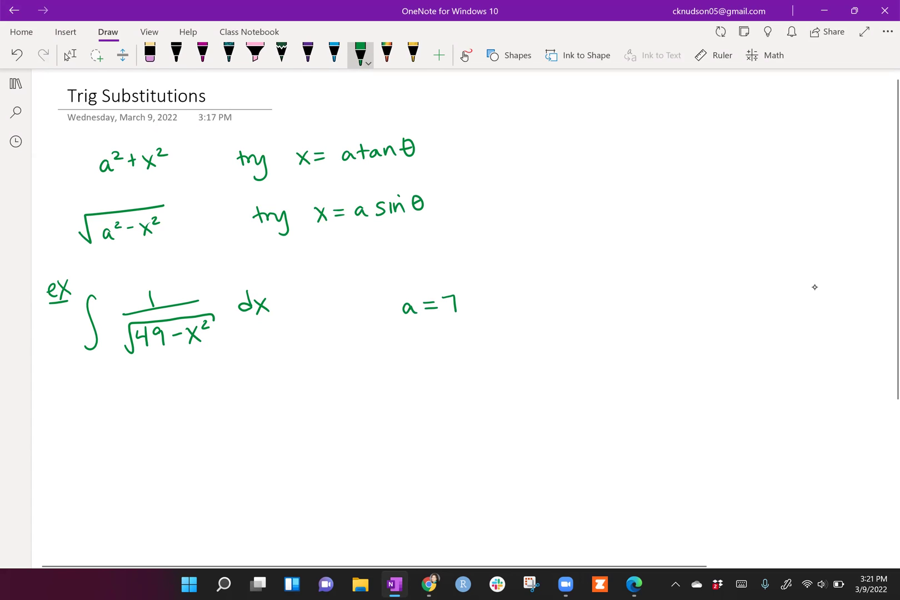
pyautogui.hotkey('ctrl', 'z')
pyautogui.hotkey('ctrl', 'z')
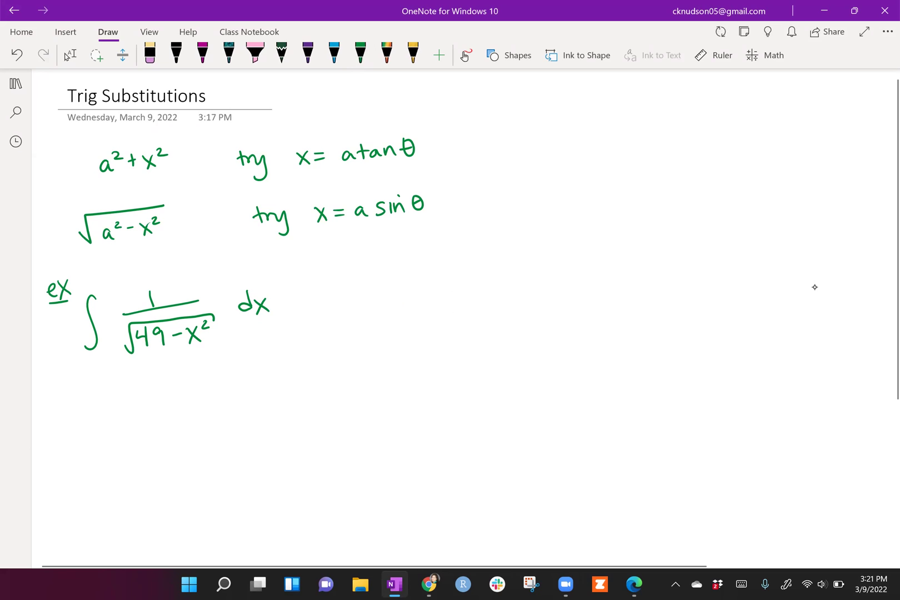
# Write x = 7 sinθ to the right of the example integral.
pyautogui.moveTo(405, 283)
pyautogui.mouseDown()
pyautogui.moveTo(419, 299)
pyautogui.moveTo(407, 301)
pyautogui.mouseUp()
pyautogui.moveTo(428, 285); pyautogui.dragTo(442, 291)
pyautogui.moveTo(449, 278)
pyautogui.mouseDown()
pyautogui.moveTo(461, 296)
pyautogui.moveTo(488, 292)
pyautogui.mouseUp()
pyautogui.moveTo(491, 292)
pyautogui.mouseDown()
pyautogui.moveTo(503, 290)
pyautogui.moveTo(499, 275)
pyautogui.mouseUp()
pyautogui.moveTo(518, 273); pyautogui.dragTo(519, 292)
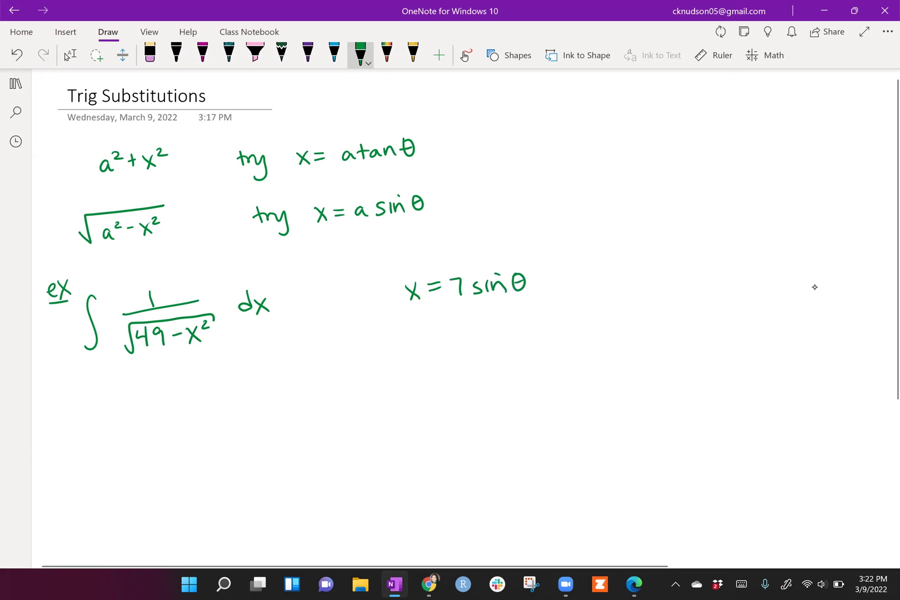
# Write dx = 7cosθ dθ beneath the substitution.
pyautogui.moveTo(405, 321); pyautogui.dragTo(406, 341)
pyautogui.moveTo(413, 326); pyautogui.dragTo(427, 340)
pyautogui.moveTo(434, 324); pyautogui.dragTo(476, 334)
pyautogui.moveTo(488, 321)
pyautogui.mouseDown()
pyautogui.moveTo(496, 333)
pyautogui.moveTo(526, 330)
pyautogui.mouseUp()
pyautogui.moveTo(519, 320); pyautogui.dragTo(569, 332)
pyautogui.moveTo(562, 324); pyautogui.dragTo(578, 324)
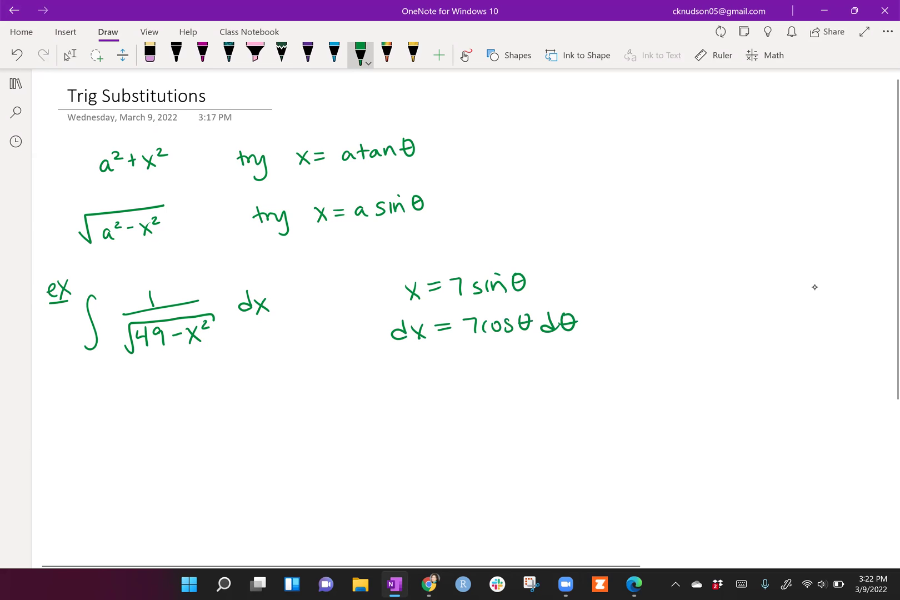
pyautogui.moveTo(55, 419); pyautogui.dragTo(69, 425)
# Write = ∫ 1/√(49−49sin²θ) on a new line.
pyautogui.moveTo(116, 395); pyautogui.dragTo(103, 452)
pyautogui.moveTo(176, 380)
pyautogui.mouseDown()
pyautogui.moveTo(177, 399)
pyautogui.moveTo(238, 404)
pyautogui.mouseUp()
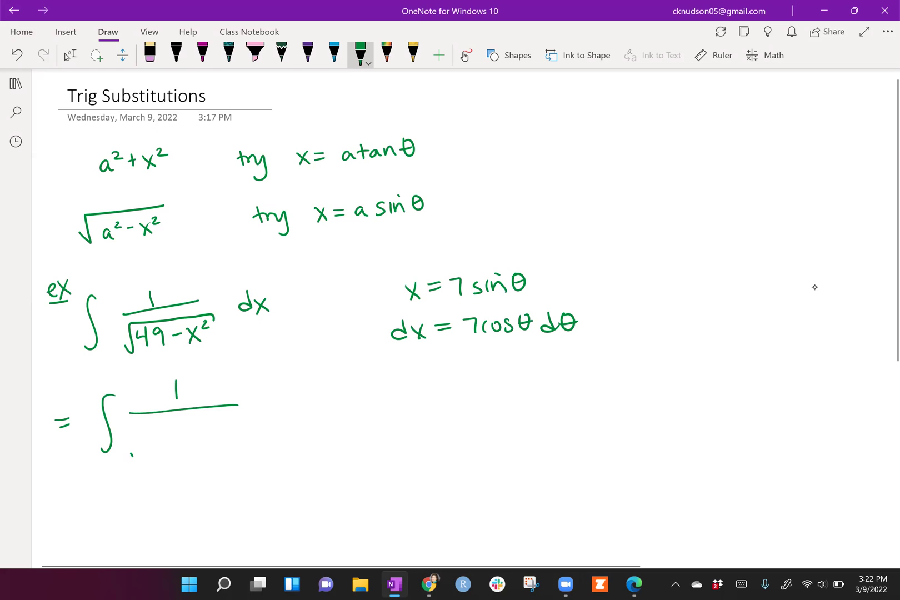
pyautogui.moveTo(132, 454); pyautogui.dragTo(239, 419)
pyautogui.moveTo(148, 443)
pyautogui.mouseDown()
pyautogui.moveTo(156, 460)
pyautogui.moveTo(194, 446)
pyautogui.mouseUp()
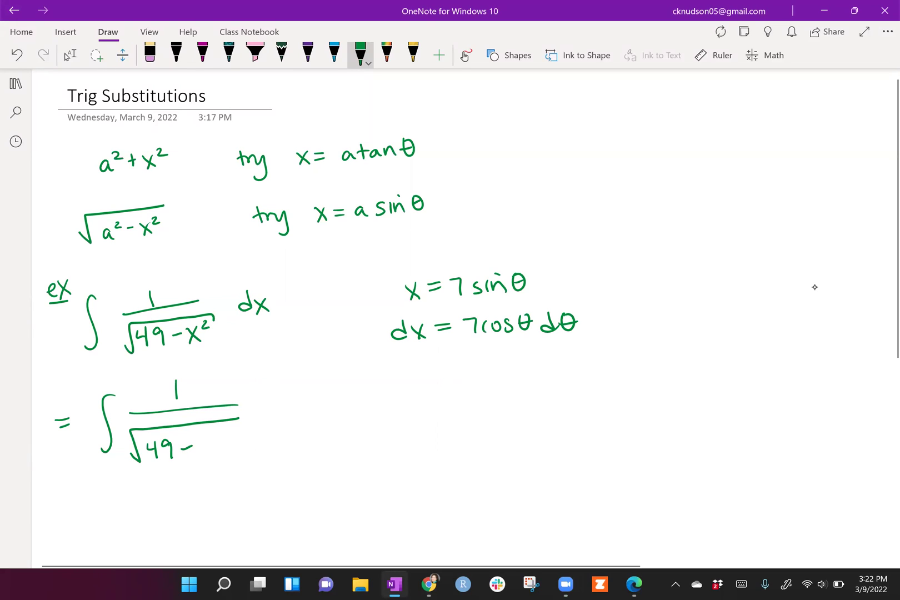
pyautogui.moveTo(199, 437)
pyautogui.mouseDown()
pyautogui.moveTo(209, 457)
pyautogui.moveTo(267, 441)
pyautogui.mouseUp()
pyautogui.moveTo(277, 433)
pyautogui.mouseDown()
pyautogui.moveTo(279, 449)
pyautogui.moveTo(283, 441)
pyautogui.mouseUp()
pyautogui.moveTo(238, 417); pyautogui.dragTo(294, 428)
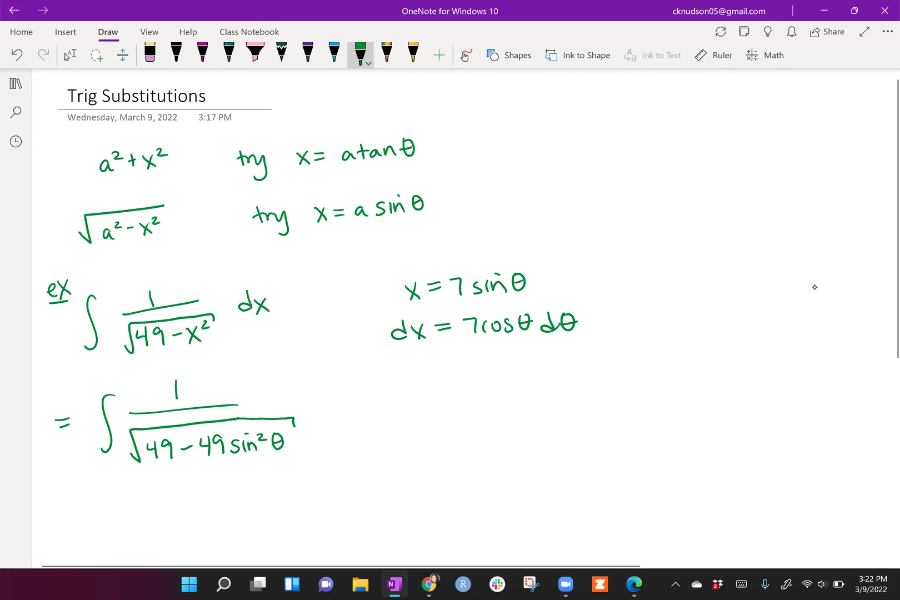
# Undo a stray circle and the 1, then write 7cosθ as numerator and dθ.
pyautogui.moveTo(232, 319); pyautogui.dragTo(227, 302)
pyautogui.hotkey('ctrl', 'z')
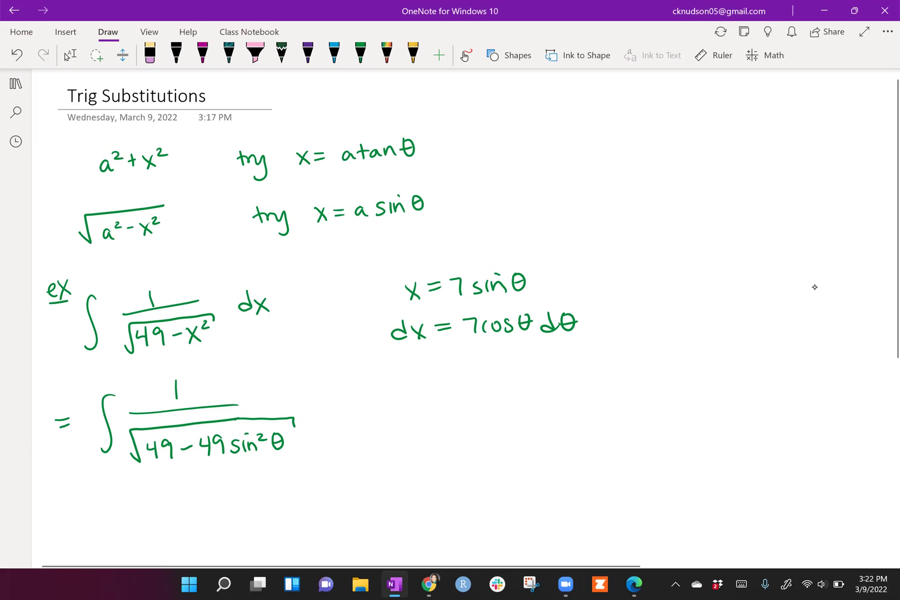
pyautogui.hotkey('ctrl', 'z')
pyautogui.moveTo(141, 391)
pyautogui.mouseDown()
pyautogui.moveTo(156, 406)
pyautogui.moveTo(208, 391)
pyautogui.mouseUp()
pyautogui.moveTo(321, 390)
pyautogui.mouseDown()
pyautogui.moveTo(315, 411)
pyautogui.moveTo(342, 410)
pyautogui.mouseUp()
pyautogui.scroll(-3, 450, 316)
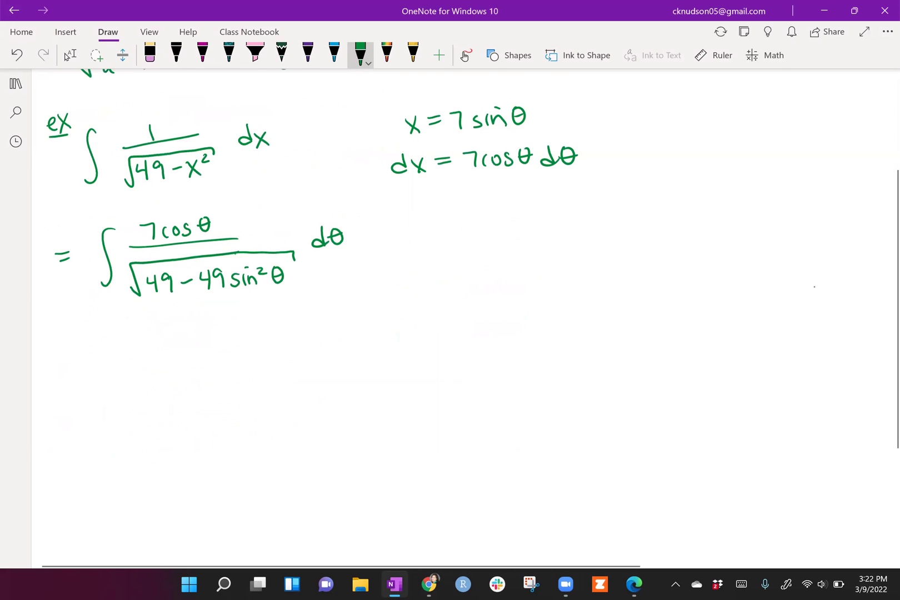
# Start a new line = ∫ 7cosθ dθ over a fraction bar.
pyautogui.press('Escape')
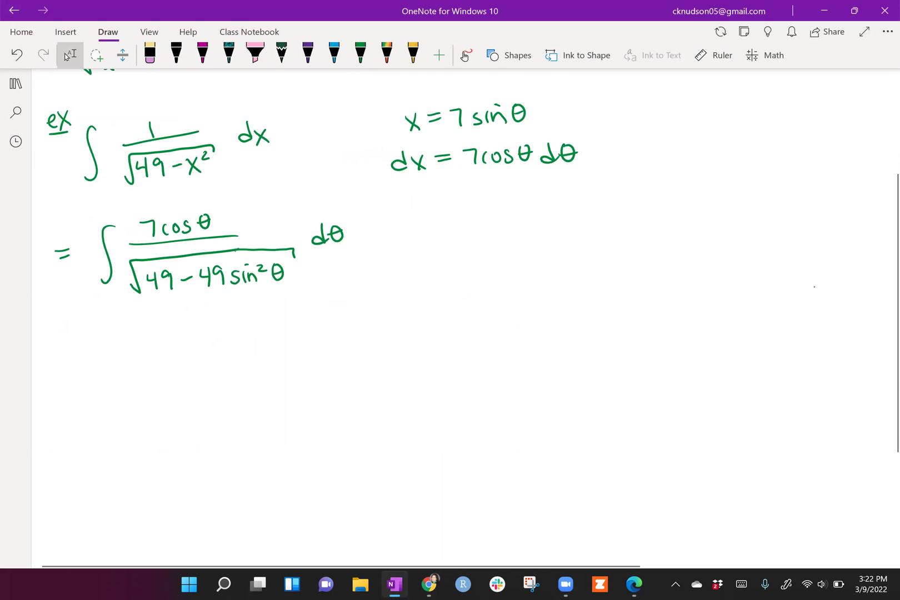
pyautogui.moveTo(68, 361); pyautogui.dragTo(80, 362)
pyautogui.moveTo(69, 367); pyautogui.dragTo(80, 367)
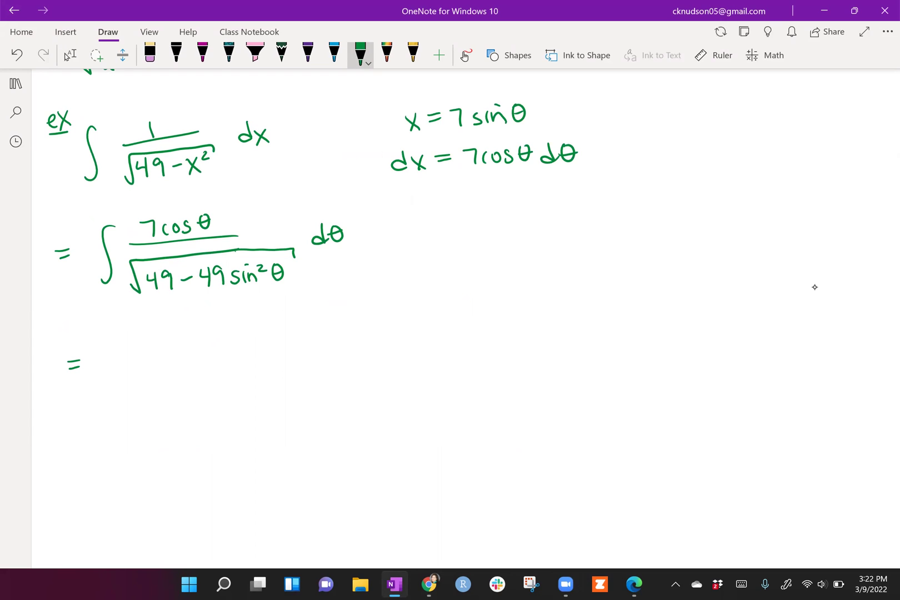
pyautogui.moveTo(139, 334)
pyautogui.mouseDown()
pyautogui.moveTo(120, 404)
pyautogui.moveTo(167, 363)
pyautogui.mouseUp()
pyautogui.moveTo(185, 351)
pyautogui.mouseDown()
pyautogui.moveTo(182, 363)
pyautogui.moveTo(207, 364)
pyautogui.mouseUp()
pyautogui.moveTo(223, 342)
pyautogui.mouseDown()
pyautogui.moveTo(225, 359)
pyautogui.moveTo(229, 349)
pyautogui.mouseUp()
pyautogui.moveTo(315, 343)
pyautogui.mouseDown()
pyautogui.moveTo(317, 367)
pyautogui.moveTo(343, 353)
pyautogui.mouseUp()
pyautogui.moveTo(150, 379); pyautogui.dragTo(353, 369)
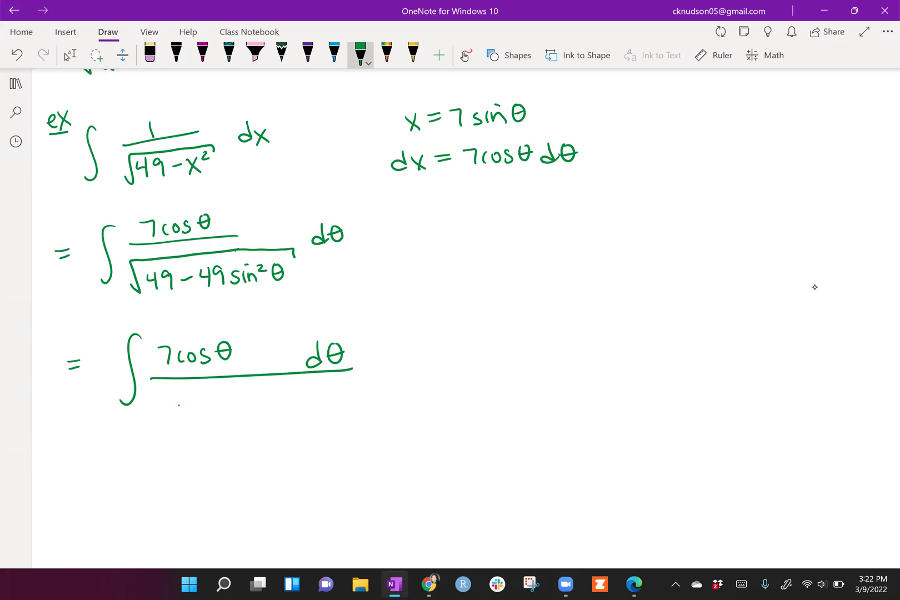
# Write the denominator 49(1−sin²θ) enclosed in a root.
pyautogui.moveTo(184, 407); pyautogui.dragTo(178, 419)
pyautogui.moveTo(188, 404)
pyautogui.mouseDown()
pyautogui.moveTo(190, 428)
pyautogui.moveTo(251, 423)
pyautogui.mouseUp()
pyautogui.moveTo(262, 412); pyautogui.dragTo(294, 420)
pyautogui.moveTo(299, 419)
pyautogui.mouseDown()
pyautogui.moveTo(319, 407)
pyautogui.moveTo(348, 420)
pyautogui.mouseUp()
pyautogui.moveTo(155, 423)
pyautogui.mouseDown()
pyautogui.moveTo(170, 441)
pyautogui.moveTo(163, 393)
pyautogui.moveTo(366, 389)
pyautogui.mouseUp()
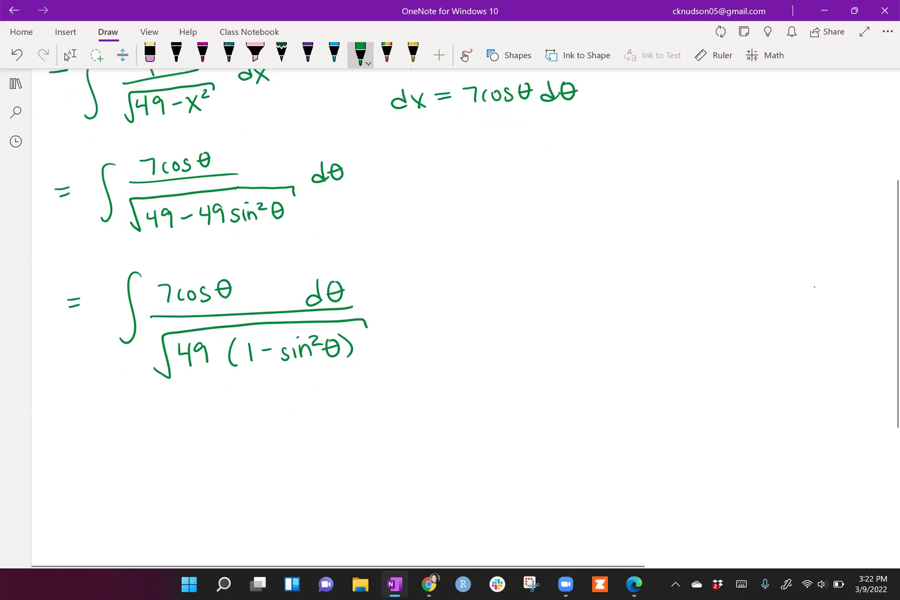
pyautogui.scroll(-3, 814, 287)
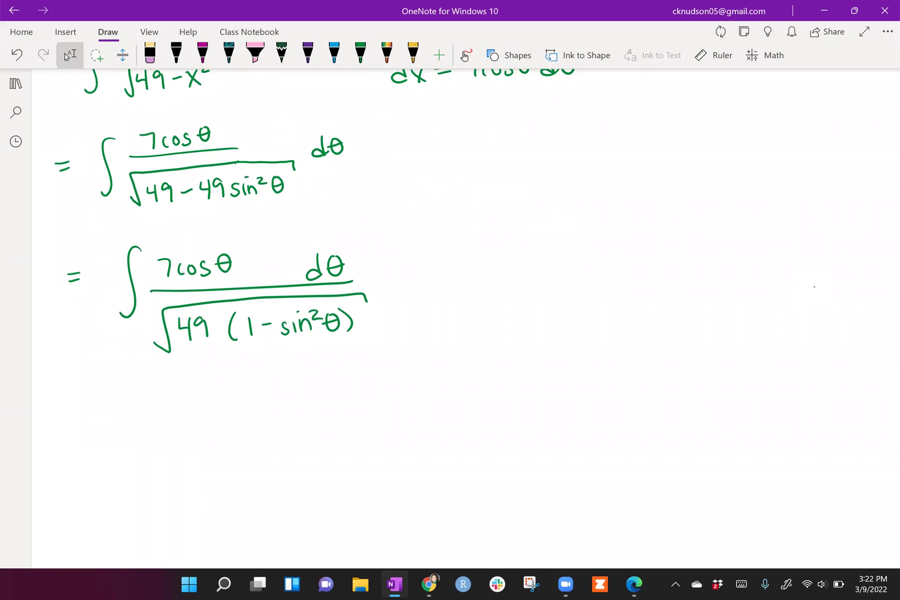
# Redraw as separate roots, write 7 in place of √49, and cross out both sevens.
pyautogui.hotkey('ctrl', 'z')
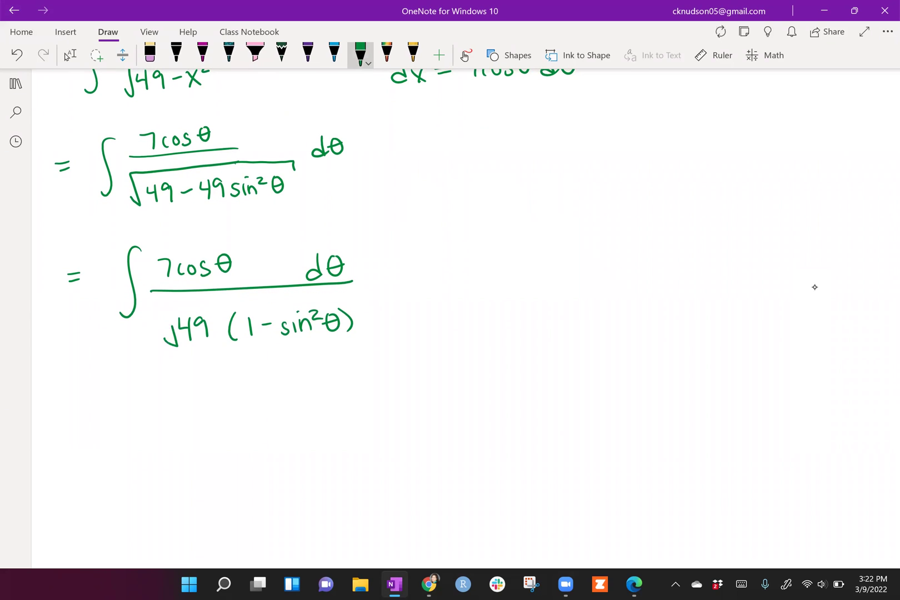
pyautogui.moveTo(164, 327)
pyautogui.mouseDown()
pyautogui.moveTo(214, 306)
pyautogui.moveTo(357, 303)
pyautogui.mouseUp()
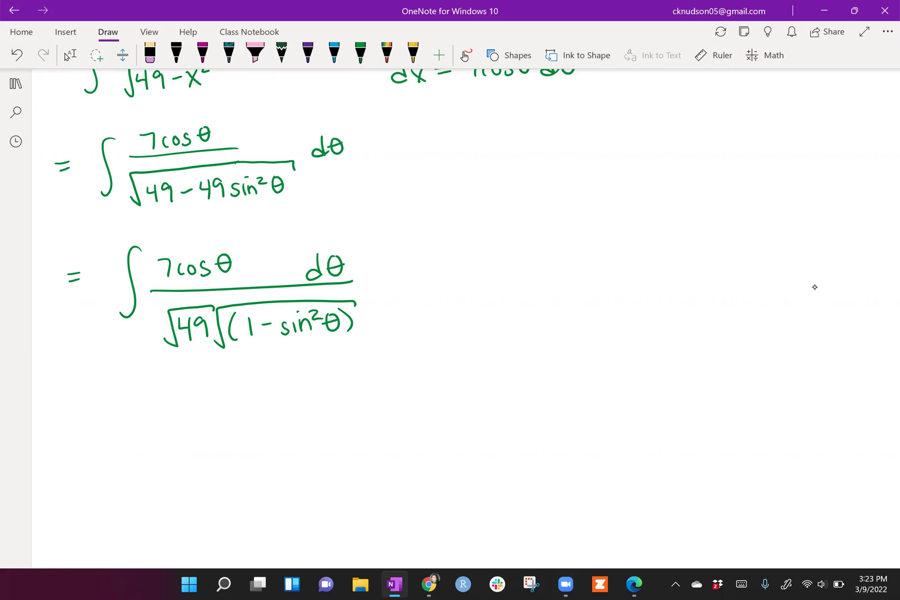
pyautogui.hotkey('ctrl', 'z')
pyautogui.moveTo(172, 318); pyautogui.dragTo(190, 336)
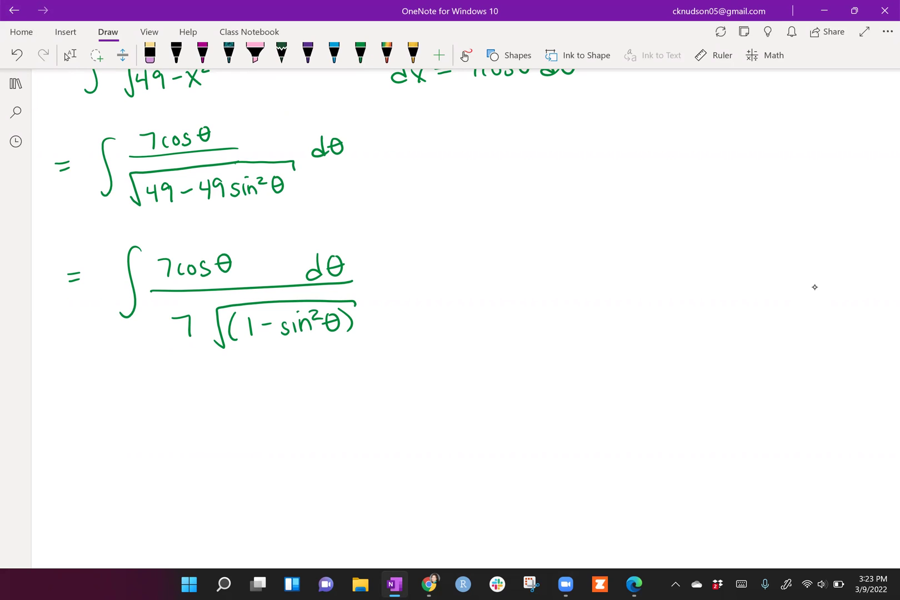
pyautogui.moveTo(159, 255); pyautogui.dragTo(186, 331)
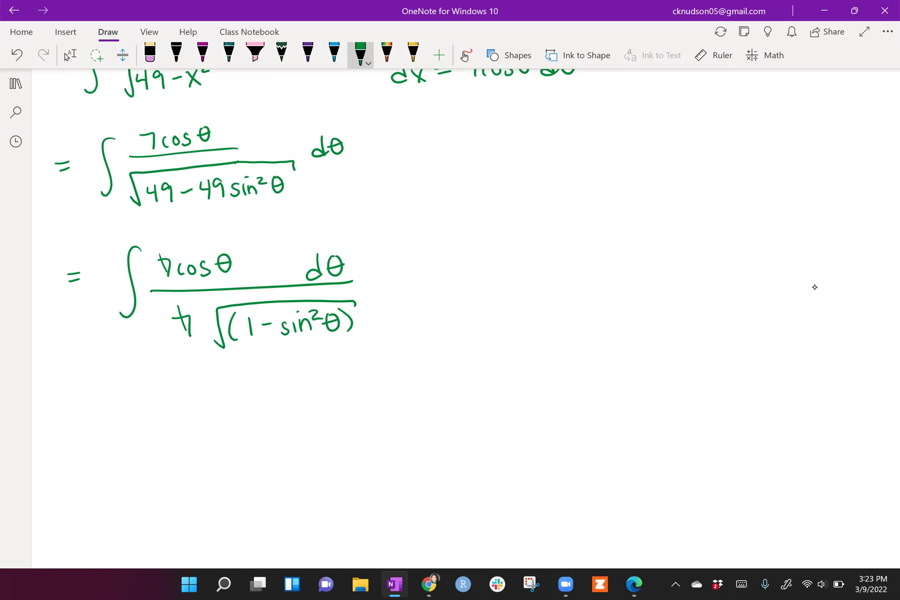
# Start a new line with = ∫ cos²θ.
pyautogui.moveTo(77, 392); pyautogui.dragTo(95, 394)
pyautogui.moveTo(80, 401); pyautogui.dragTo(96, 403)
pyautogui.moveTo(141, 383); pyautogui.dragTo(132, 449)
pyautogui.moveTo(184, 392); pyautogui.dragTo(177, 403)
pyautogui.moveTo(194, 393)
pyautogui.mouseDown()
pyautogui.moveTo(202, 404)
pyautogui.moveTo(225, 391)
pyautogui.moveTo(237, 401)
pyautogui.mouseUp()
pyautogui.moveTo(230, 391); pyautogui.dragTo(246, 391)
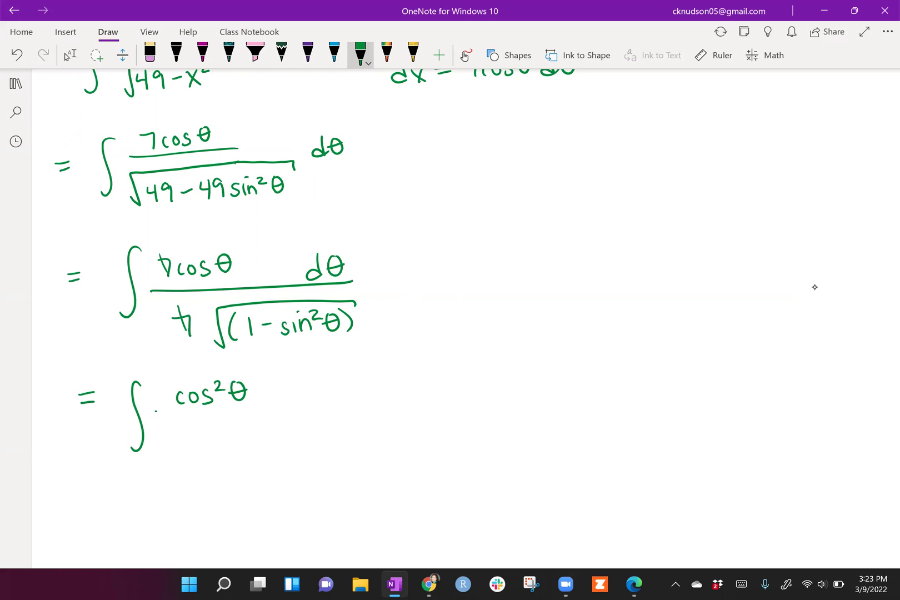
# Add the fraction bar, the √cos²θ denominator and dθ.
pyautogui.moveTo(156, 412); pyautogui.dragTo(284, 406)
pyautogui.moveTo(159, 430); pyautogui.dragTo(278, 420)
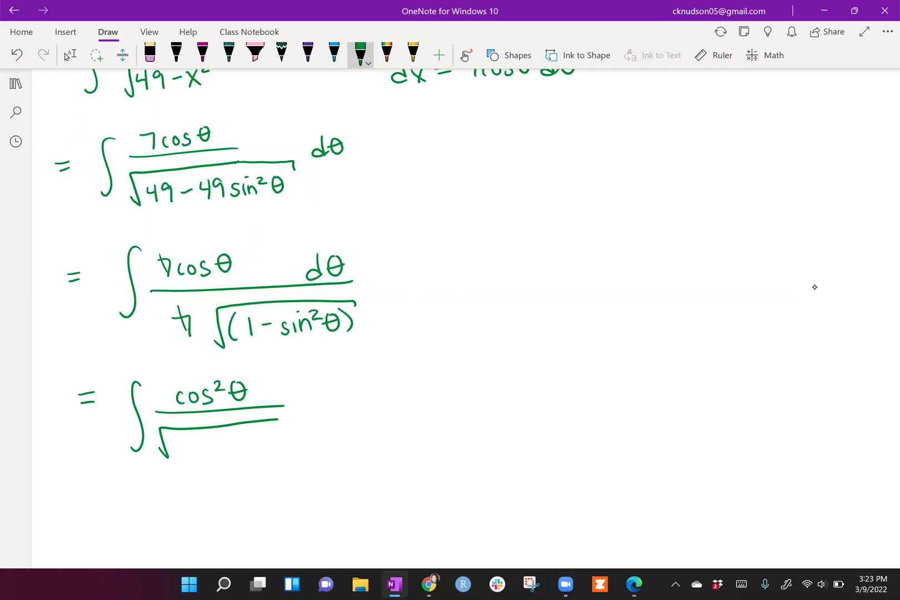
pyautogui.moveTo(193, 444)
pyautogui.mouseDown()
pyautogui.moveTo(187, 454)
pyautogui.moveTo(213, 456)
pyautogui.mouseUp()
pyautogui.moveTo(220, 434); pyautogui.dragTo(243, 454)
pyautogui.moveTo(236, 445); pyautogui.dragTo(250, 443)
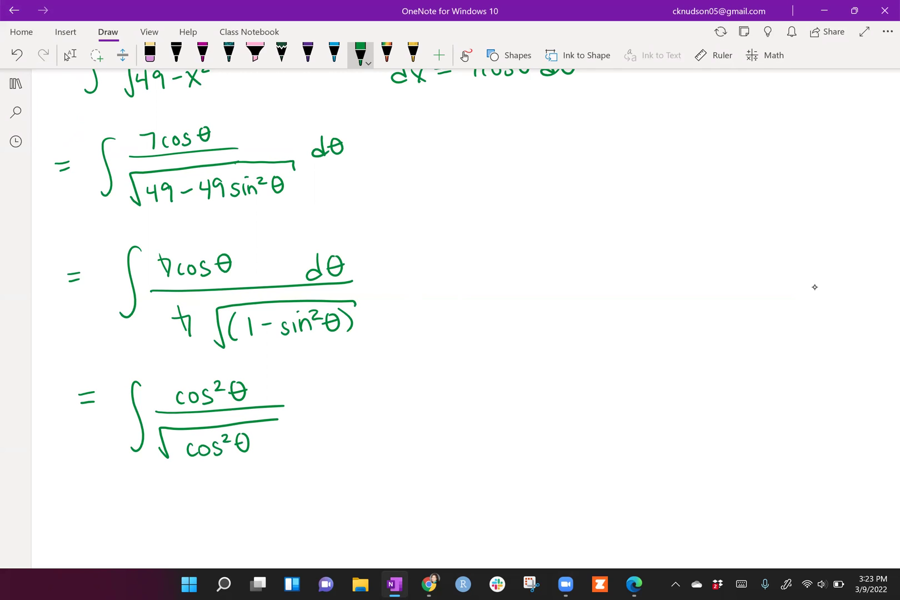
pyautogui.moveTo(320, 392)
pyautogui.mouseDown()
pyautogui.moveTo(309, 415)
pyautogui.moveTo(336, 412)
pyautogui.mouseUp()
pyautogui.moveTo(328, 404); pyautogui.dragTo(345, 402)
pyautogui.scroll(-2, 814, 286)
# Begin another line with = ∫ cos².
pyautogui.press('Escape')
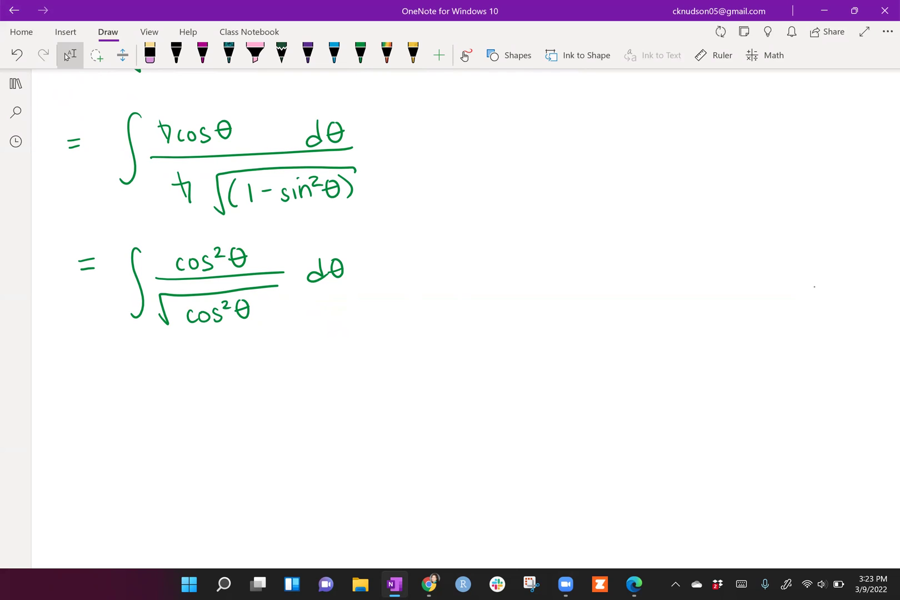
pyautogui.moveTo(85, 384); pyautogui.dragTo(99, 385)
pyautogui.moveTo(84, 393); pyautogui.dragTo(95, 395)
pyautogui.moveTo(145, 370); pyautogui.dragTo(133, 431)
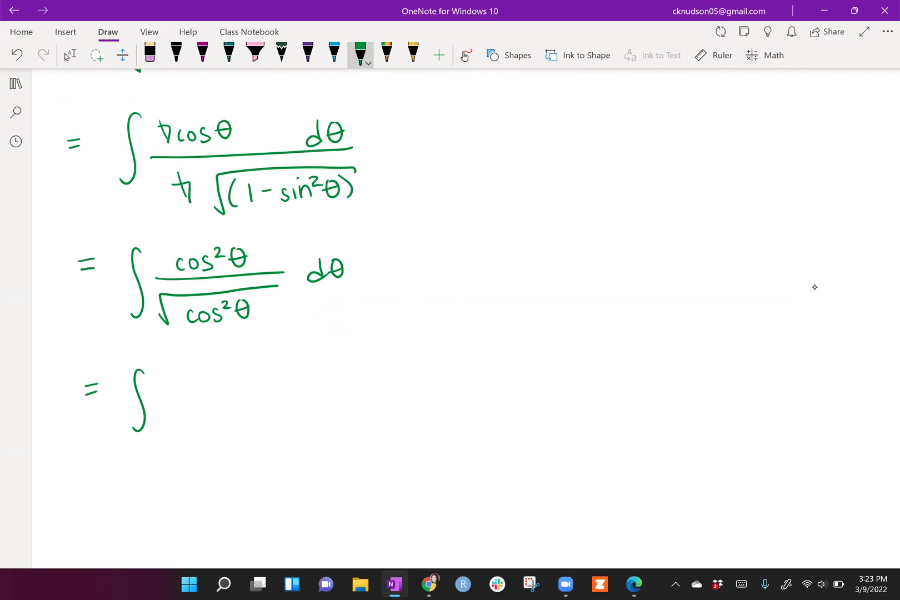
pyautogui.moveTo(180, 375); pyautogui.dragTo(179, 390)
pyautogui.moveTo(184, 377); pyautogui.dragTo(190, 388)
pyautogui.moveTo(207, 371)
pyautogui.mouseDown()
pyautogui.moveTo(198, 388)
pyautogui.moveTo(221, 371)
pyautogui.mouseUp()
# Erase the extra ²θ in the previous numerator and rewrite it as cosθ.
pyautogui.press('Escape')
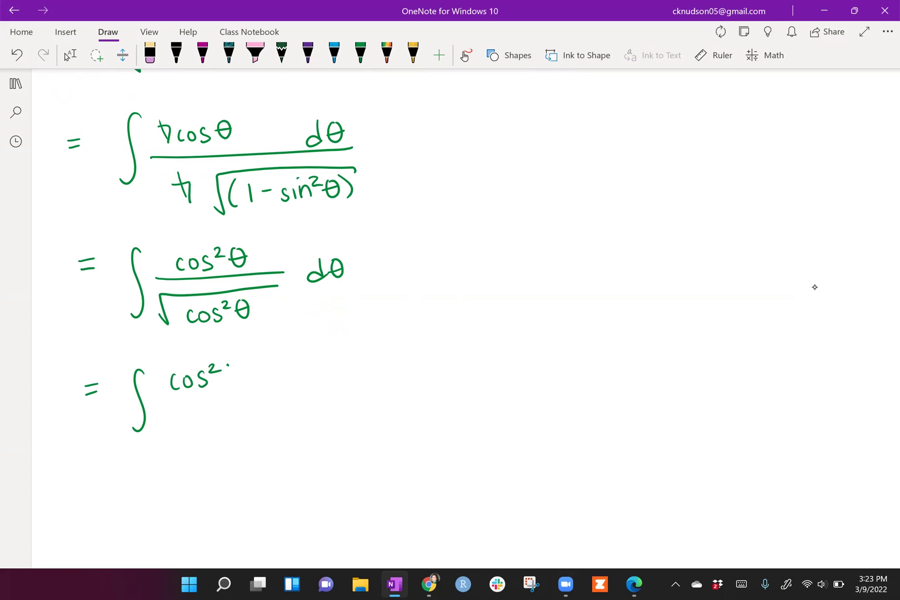
pyautogui.moveTo(219, 253); pyautogui.dragTo(239, 260)
pyautogui.click(360, 53)
pyautogui.moveTo(224, 252); pyautogui.dragTo(228, 269)
pyautogui.moveTo(222, 260); pyautogui.dragTo(233, 258)
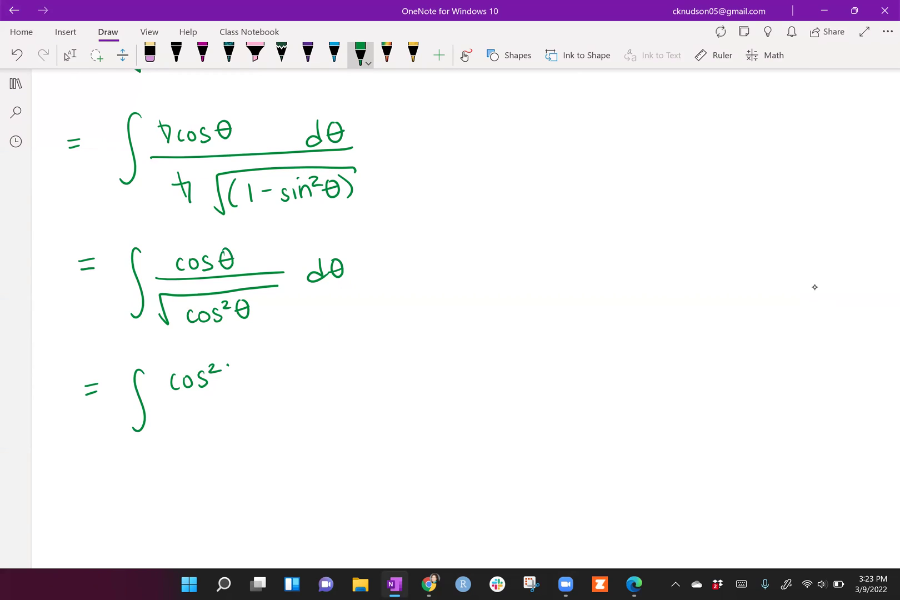
# Erase the ² on the new line and complete it as cosθ over cosθ.
pyautogui.moveTo(211, 364); pyautogui.dragTo(230, 384)
pyautogui.click(360, 53)
pyautogui.moveTo(219, 374); pyautogui.dragTo(235, 373)
pyautogui.moveTo(155, 398); pyautogui.dragTo(280, 392)
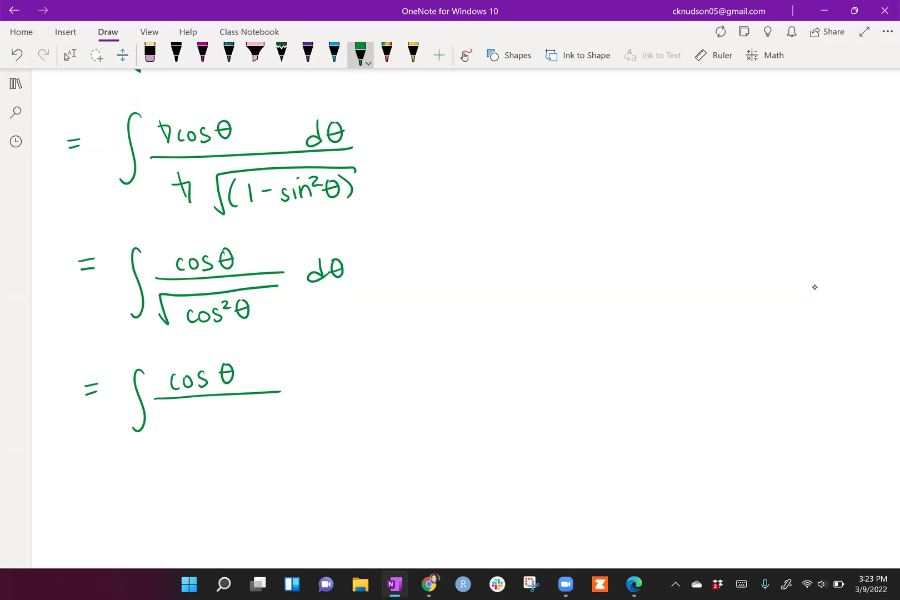
pyautogui.moveTo(178, 414)
pyautogui.mouseDown()
pyautogui.moveTo(175, 426)
pyautogui.moveTo(198, 425)
pyautogui.mouseUp()
pyautogui.moveTo(220, 406)
pyautogui.mouseDown()
pyautogui.moveTo(222, 423)
pyautogui.moveTo(228, 413)
pyautogui.mouseUp()
# Add dθ and begin another = ∫ line below.
pyautogui.moveTo(303, 372)
pyautogui.mouseDown()
pyautogui.moveTo(296, 399)
pyautogui.moveTo(318, 398)
pyautogui.mouseUp()
pyautogui.moveTo(315, 386); pyautogui.dragTo(327, 385)
pyautogui.moveTo(82, 481); pyautogui.dragTo(94, 479)
pyautogui.moveTo(79, 491); pyautogui.dragTo(92, 489)
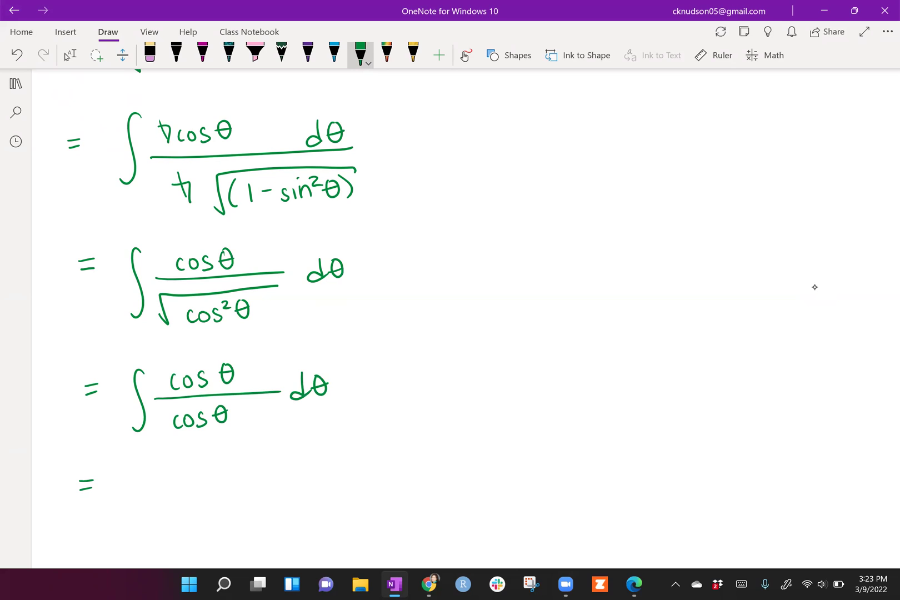
pyautogui.moveTo(137, 467); pyautogui.dragTo(121, 522)
# Write ∫ dθ = θ + c, followed by another equals sign.
pyautogui.moveTo(165, 484)
pyautogui.mouseDown()
pyautogui.moveTo(157, 510)
pyautogui.moveTo(183, 508)
pyautogui.mouseUp()
pyautogui.moveTo(175, 496)
pyautogui.mouseDown()
pyautogui.moveTo(257, 492)
pyautogui.moveTo(304, 513)
pyautogui.mouseUp()
pyautogui.moveTo(290, 501); pyautogui.dragTo(328, 505)
pyautogui.moveTo(355, 492)
pyautogui.mouseDown()
pyautogui.moveTo(354, 508)
pyautogui.moveTo(392, 492)
pyautogui.mouseUp()
pyautogui.moveTo(377, 499); pyautogui.dragTo(392, 498)
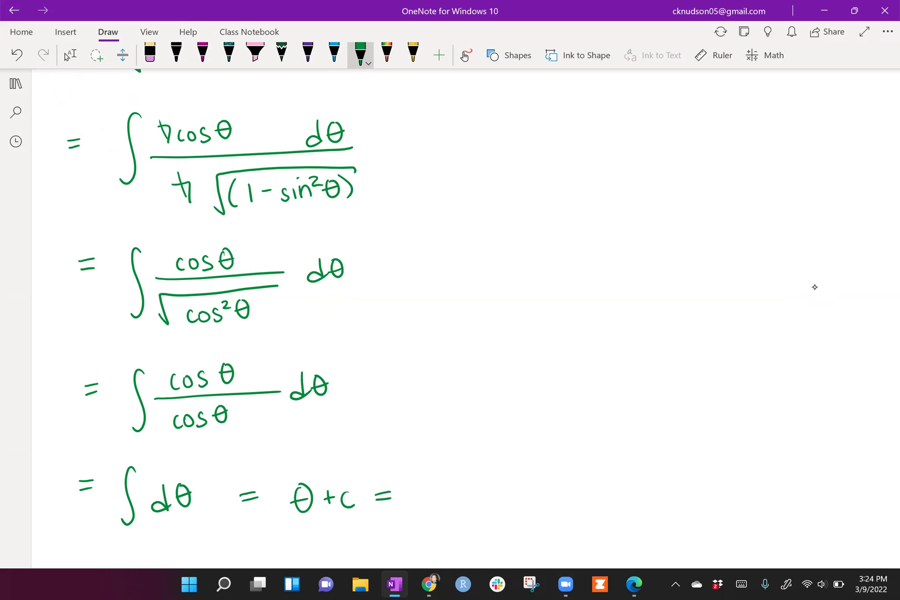
# Handwrite x = 7 sinθ to the right of the integral work.
pyautogui.moveTo(563, 273)
pyautogui.mouseDown()
pyautogui.moveTo(577, 291)
pyautogui.moveTo(566, 291)
pyautogui.mouseUp()
pyautogui.moveTo(584, 274); pyautogui.dragTo(598, 280)
pyautogui.moveTo(609, 268)
pyautogui.mouseDown()
pyautogui.moveTo(626, 268)
pyautogui.moveTo(622, 289)
pyautogui.moveTo(655, 284)
pyautogui.mouseUp()
pyautogui.moveTo(657, 281)
pyautogui.mouseDown()
pyautogui.moveTo(671, 281)
pyautogui.moveTo(667, 266)
pyautogui.mouseUp()
pyautogui.moveTo(685, 262)
pyautogui.mouseDown()
pyautogui.moveTo(686, 282)
pyautogui.moveTo(694, 272)
pyautogui.mouseUp()
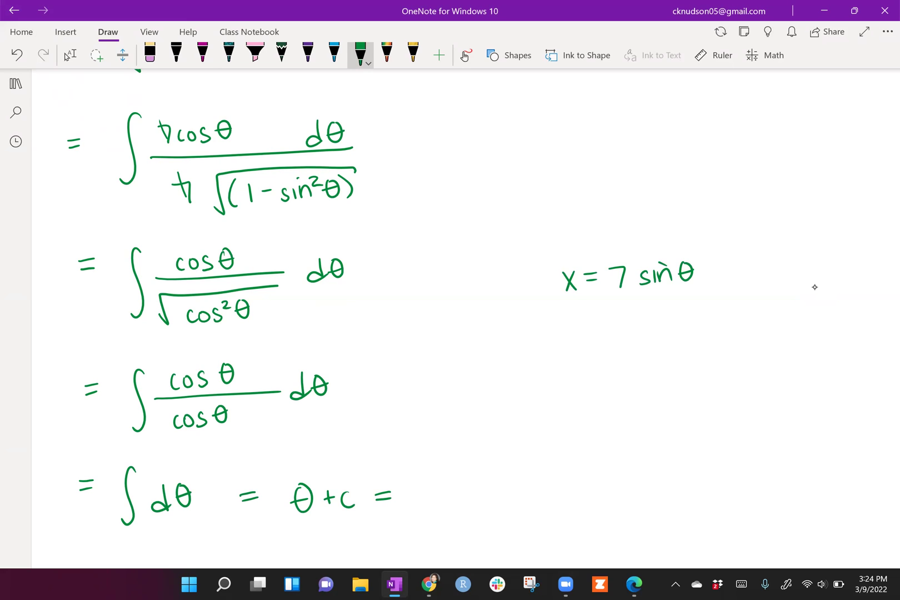
# Write x/7 = beneath it, undoing the stray sin θ strokes.
pyautogui.moveTo(572, 324); pyautogui.dragTo(582, 334)
pyautogui.moveTo(583, 322)
pyautogui.mouseDown()
pyautogui.moveTo(577, 340)
pyautogui.moveTo(595, 342)
pyautogui.moveTo(590, 372)
pyautogui.moveTo(625, 339)
pyautogui.mouseUp()
pyautogui.moveTo(646, 333)
pyautogui.mouseDown()
pyautogui.moveTo(638, 351)
pyautogui.moveTo(650, 347)
pyautogui.mouseUp()
pyautogui.moveTo(656, 335)
pyautogui.mouseDown()
pyautogui.moveTo(667, 348)
pyautogui.moveTo(662, 324)
pyautogui.mouseUp()
pyautogui.moveTo(684, 326)
pyautogui.mouseDown()
pyautogui.moveTo(683, 346)
pyautogui.moveTo(703, 334)
pyautogui.mouseUp()
pyautogui.hotkey('ctrl', 'z')
pyautogui.hotkey('ctrl', 'z')
pyautogui.hotkey('ctrl', 'z')
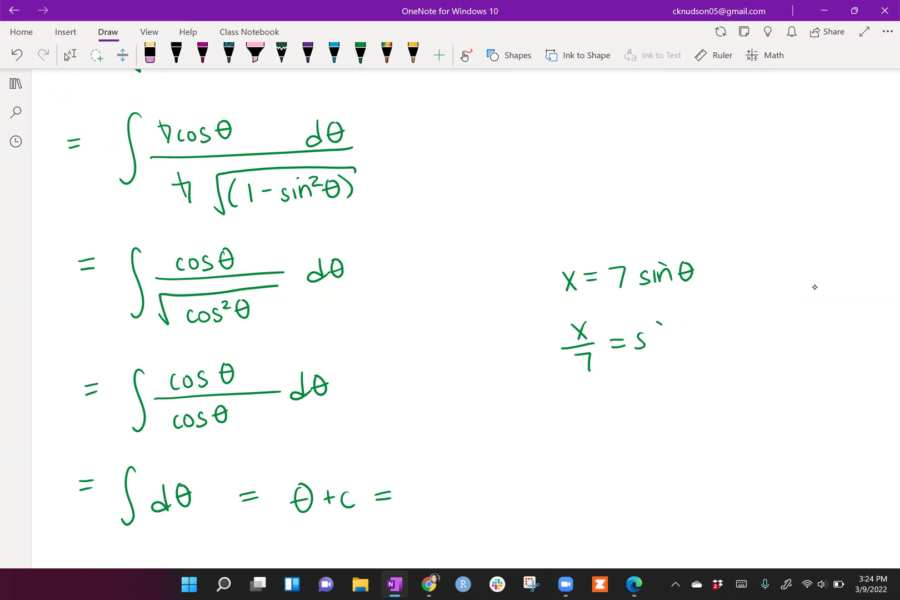
pyautogui.hotkey('ctrl', 'z')
# Turn the line into arcsin(x/7) = θ.
pyautogui.moveTo(644, 330)
pyautogui.mouseDown()
pyautogui.moveTo(652, 354)
pyautogui.moveTo(663, 338)
pyautogui.mouseUp()
pyautogui.moveTo(461, 347)
pyautogui.mouseDown()
pyautogui.moveTo(470, 361)
pyautogui.moveTo(488, 344)
pyautogui.moveTo(497, 356)
pyautogui.mouseUp()
pyautogui.moveTo(517, 341)
pyautogui.mouseDown()
pyautogui.moveTo(511, 357)
pyautogui.moveTo(523, 355)
pyautogui.mouseUp()
pyautogui.moveTo(529, 354); pyautogui.dragTo(542, 351)
pyautogui.moveTo(563, 312); pyautogui.dragTo(574, 370)
pyautogui.moveTo(590, 317); pyautogui.dragTo(605, 372)
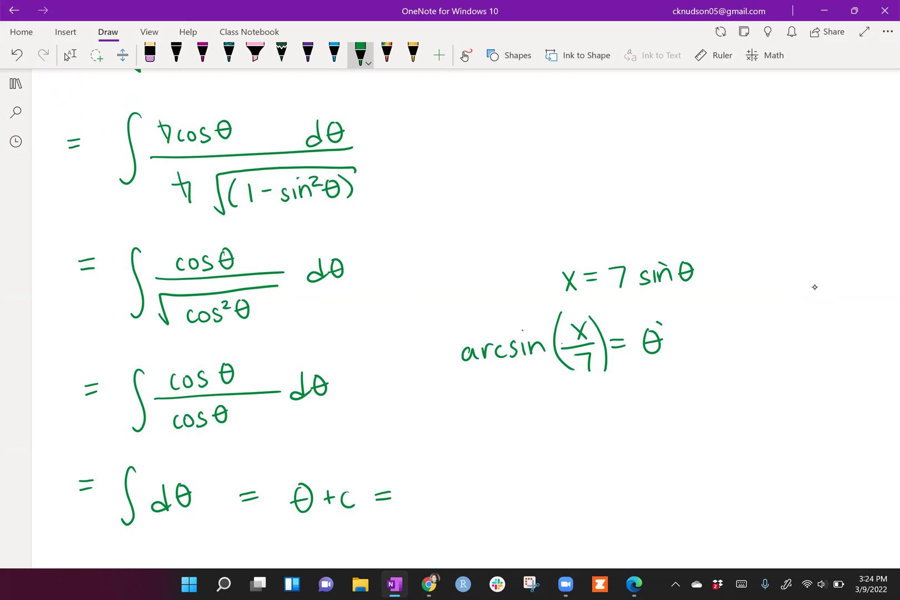
# Write arcsin(x/7) + c after θ + c = on the bottom line.
pyautogui.moveTo(419, 491)
pyautogui.mouseDown()
pyautogui.moveTo(434, 509)
pyautogui.moveTo(498, 503)
pyautogui.mouseUp()
pyautogui.moveTo(524, 470)
pyautogui.mouseDown()
pyautogui.moveTo(522, 516)
pyautogui.moveTo(546, 485)
pyautogui.moveTo(535, 486)
pyautogui.mouseUp()
pyautogui.moveTo(530, 490)
pyautogui.mouseDown()
pyautogui.moveTo(554, 490)
pyautogui.moveTo(548, 512)
pyautogui.mouseUp()
pyautogui.moveTo(559, 470)
pyautogui.mouseDown()
pyautogui.moveTo(567, 513)
pyautogui.moveTo(592, 499)
pyautogui.mouseUp()
pyautogui.moveTo(585, 493); pyautogui.dragTo(620, 502)
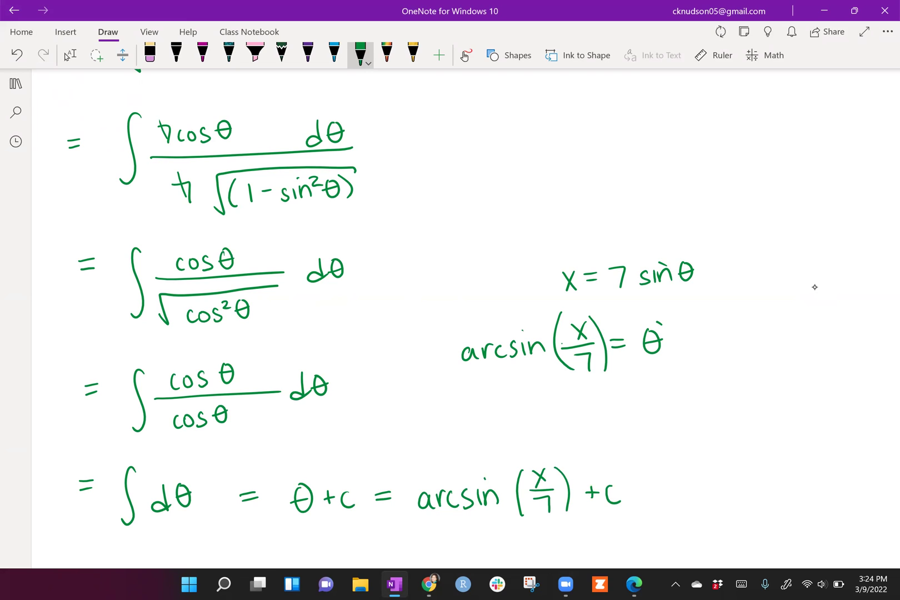
# Draw the top and closing strokes of a green rectangle around arcsin(x/7) + c.
pyautogui.moveTo(640, 461); pyautogui.dragTo(464, 459)
pyautogui.moveTo(506, 522); pyautogui.dragTo(638, 462)
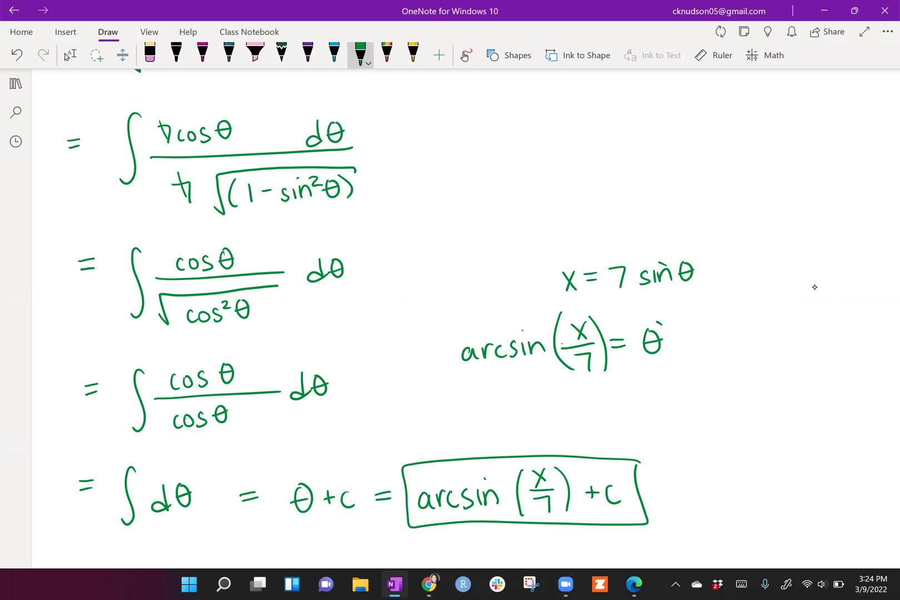